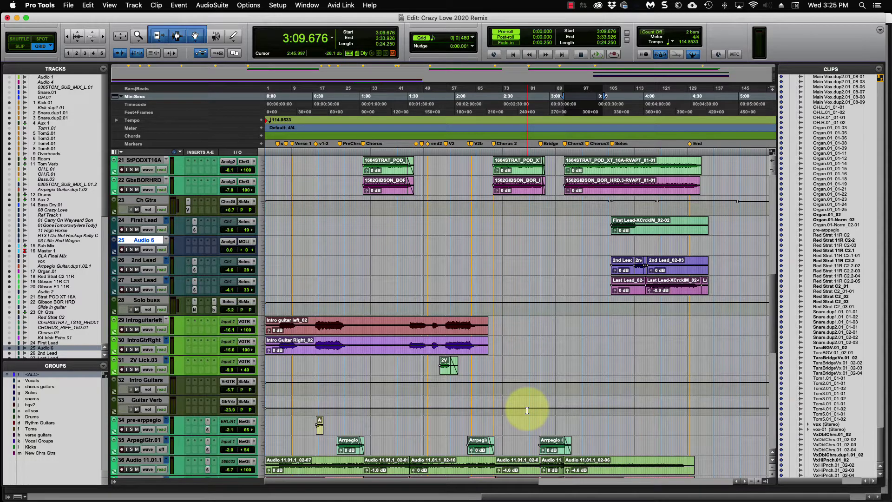
# Step: Audition the Red Strat 11R C2.2-05 clip from the Clips list with Option-click
pyautogui.scroll(-10, 535, 357)
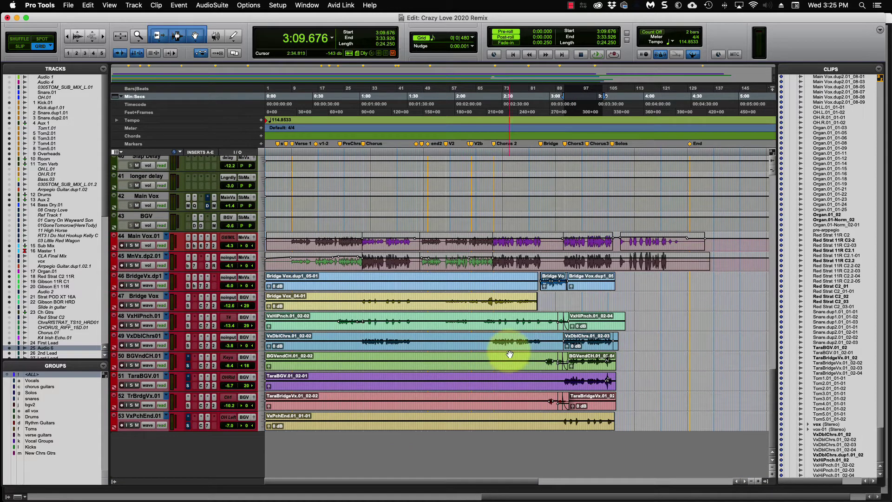
pyautogui.scroll(15, 535, 339)
pyautogui.hscroll(2, 535, 339)
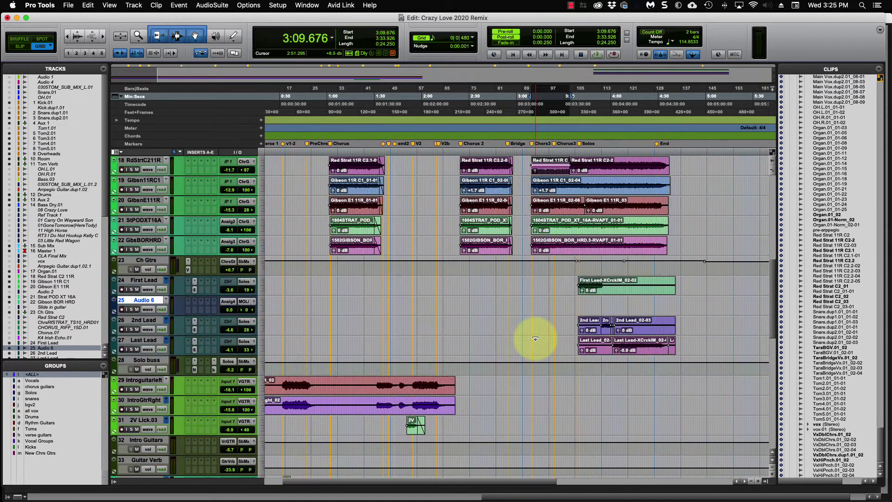
pyautogui.scroll(-1, 834, 325)
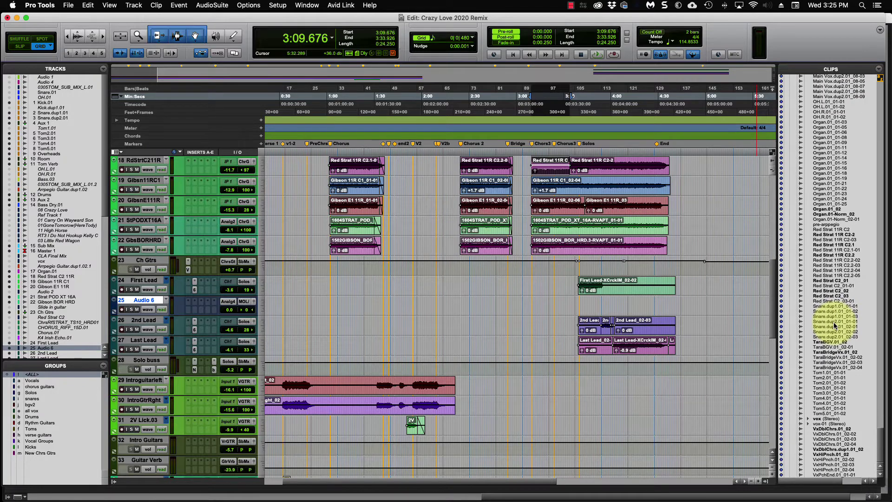
pyautogui.scroll(20, 834, 326)
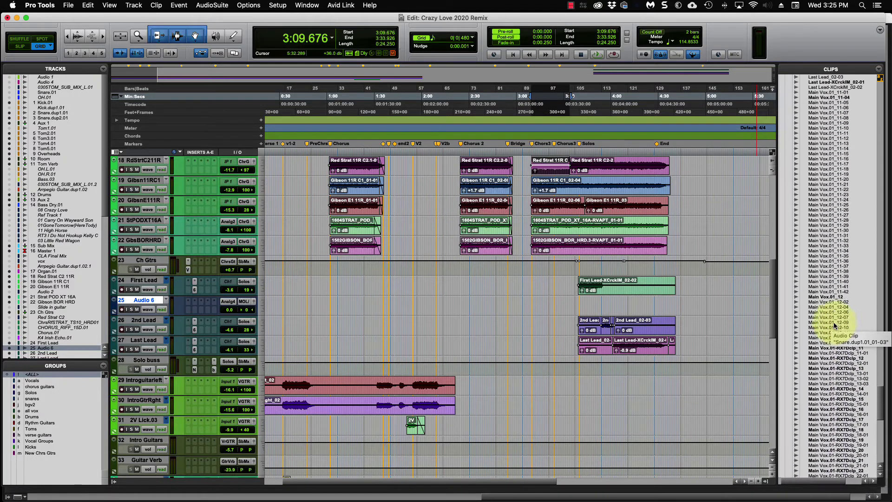
pyautogui.scroll(20, 834, 326)
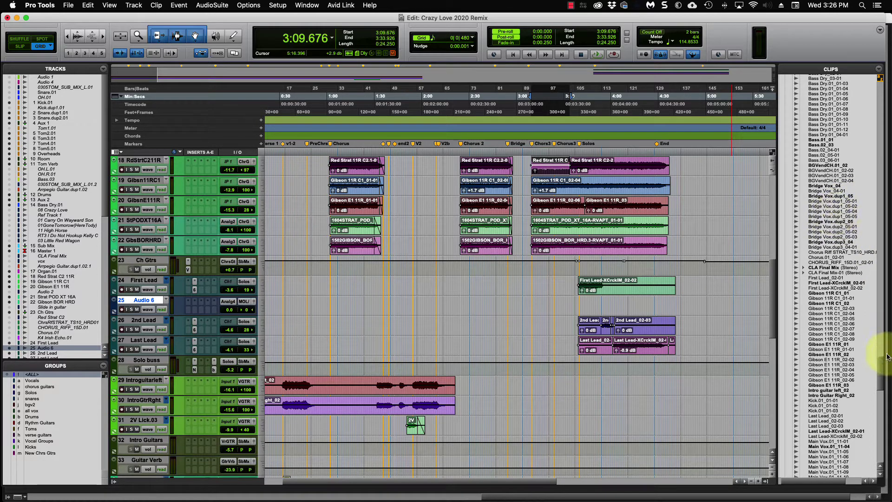
pyautogui.moveTo(884, 361); pyautogui.dragTo(885, 418)
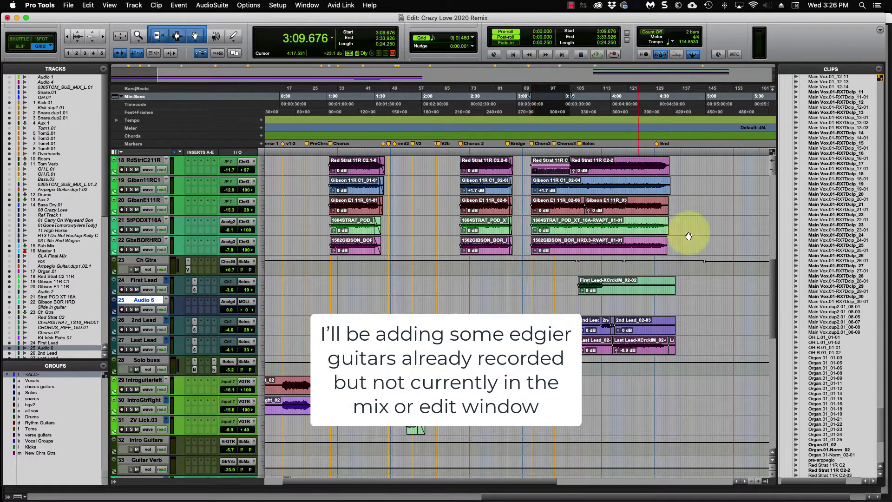
pyautogui.scroll(-5, 842, 236)
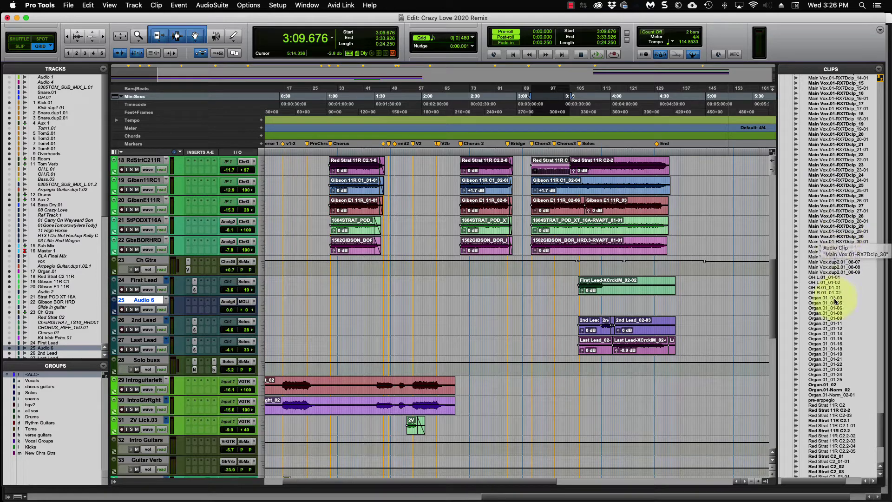
pyautogui.scroll(-2, 835, 301)
pyautogui.scroll(-10, 835, 301)
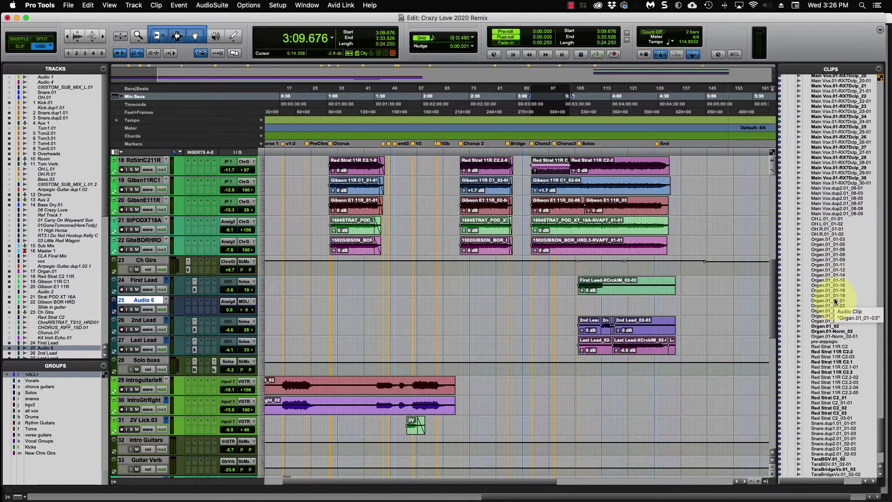
pyautogui.hscroll(-1, 841, 306)
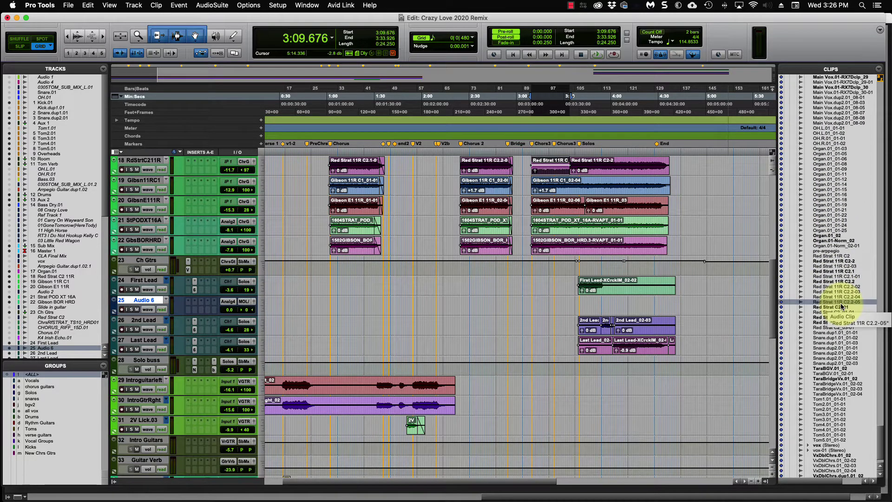
pyautogui.press('alt')
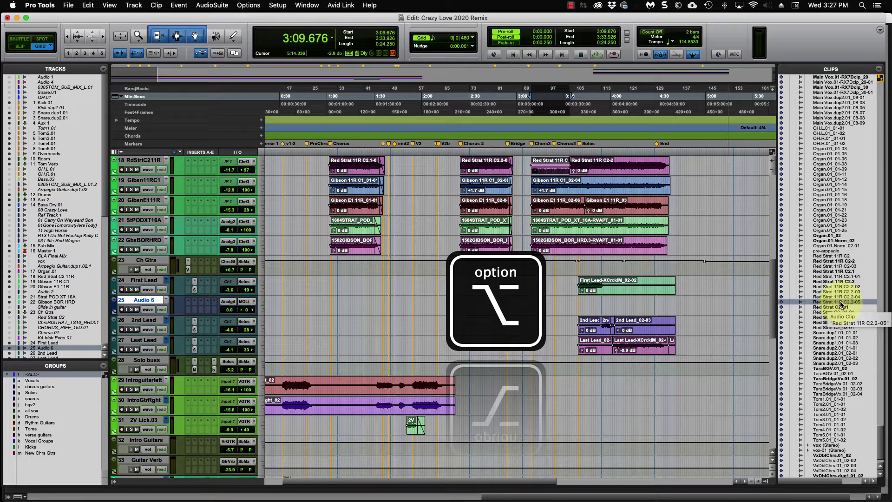
pyautogui.keyDown('alt'); pyautogui.click(842, 302); pyautogui.keyUp('alt')
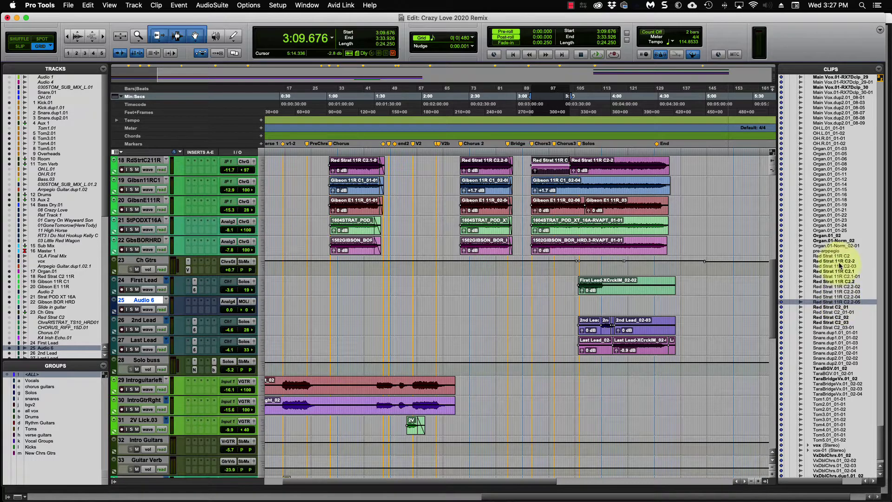
# Step: Preview the Red Strat 11R C2.2-02 and C2.2 clips with the spacebar
pyautogui.click(834, 287)
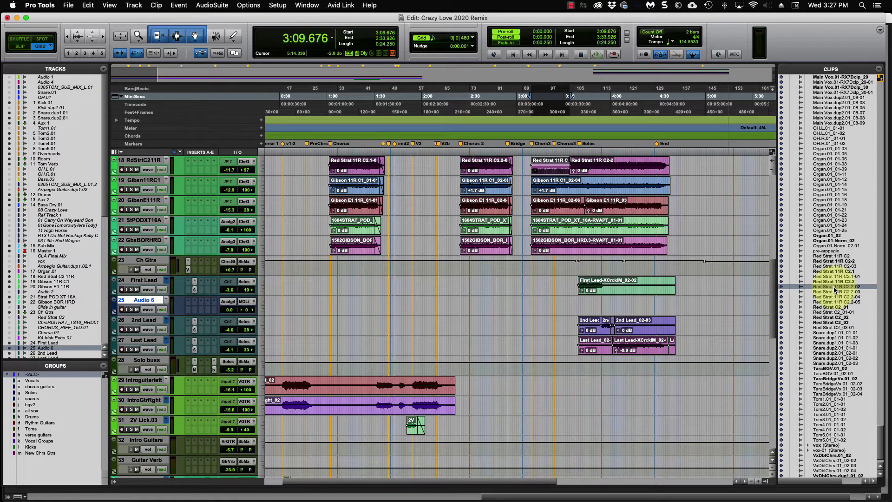
pyautogui.press('space')
pyautogui.press('space')
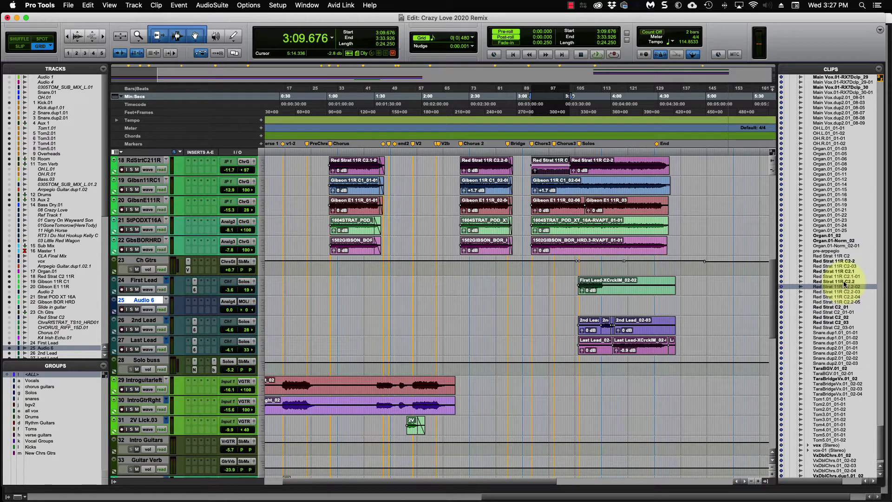
pyautogui.click(845, 282)
pyautogui.press('space')
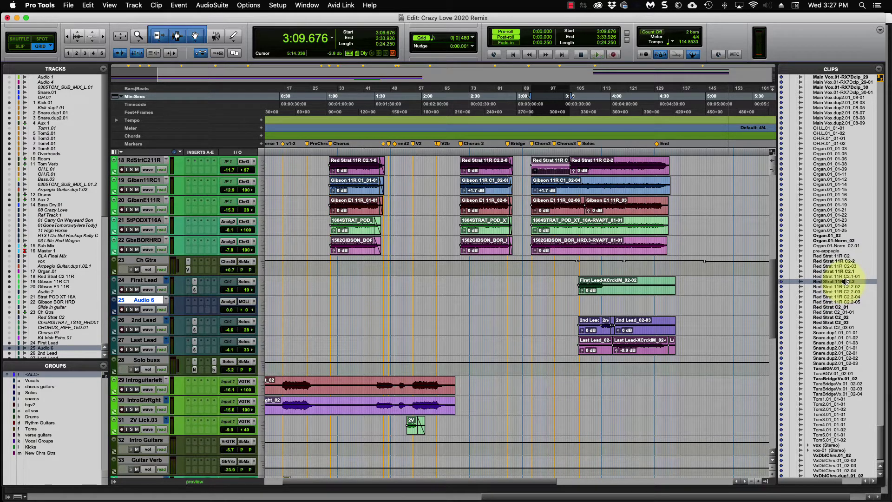
pyautogui.press('space')
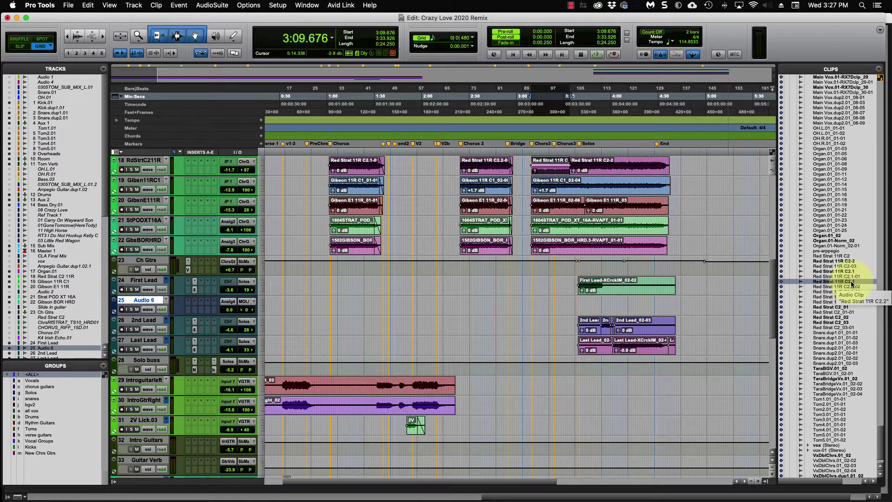
# Step: Reveal the Red Strat 11R C2.2 clip's source file in the Workspace and preview Red Strat 11R C2.2.wav
pyautogui.rightClick(852, 284)
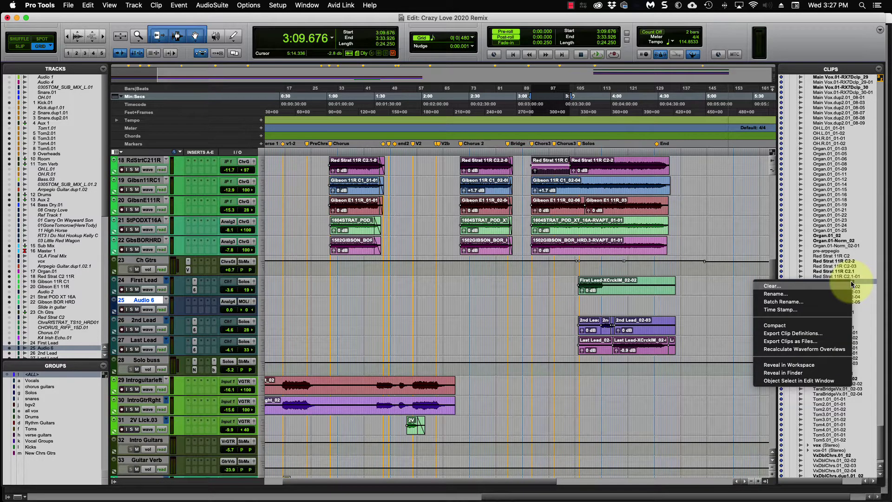
pyautogui.click(816, 365)
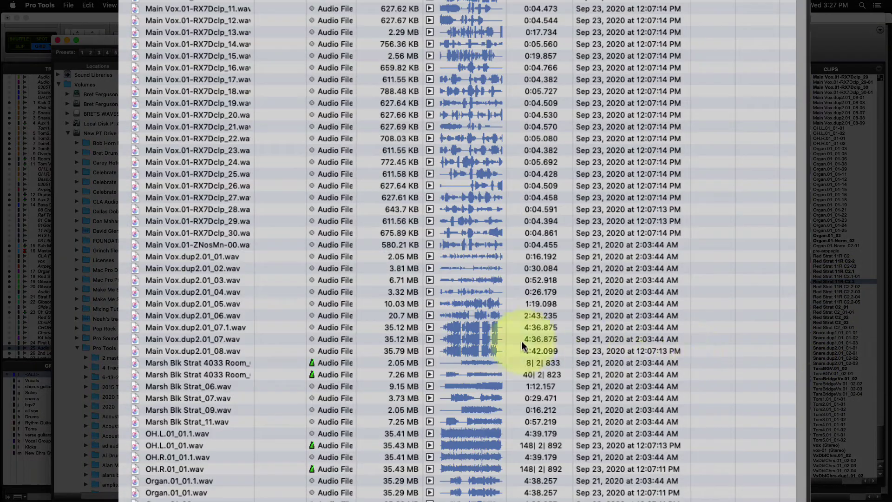
pyautogui.scroll(-5, 481, 347)
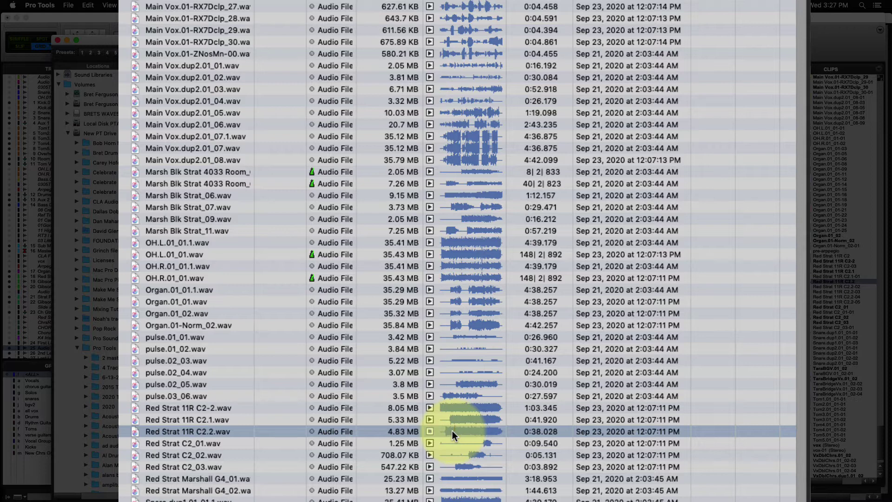
pyautogui.click(455, 430)
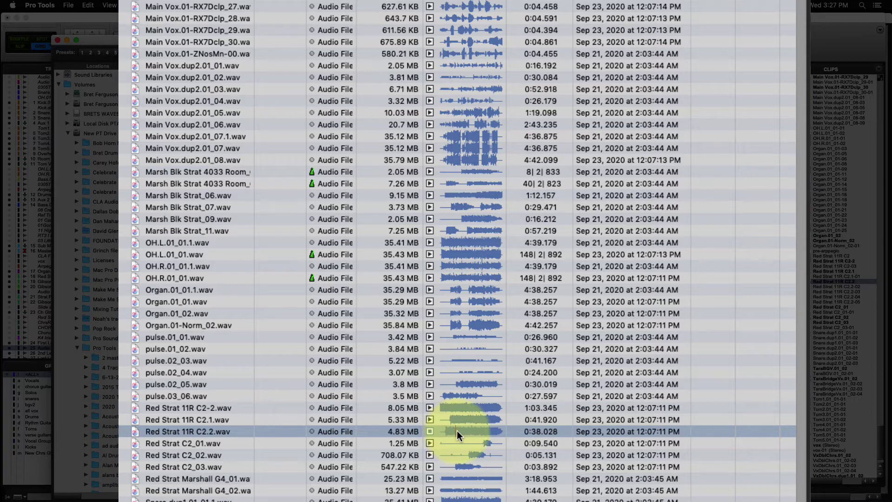
pyautogui.click(430, 431)
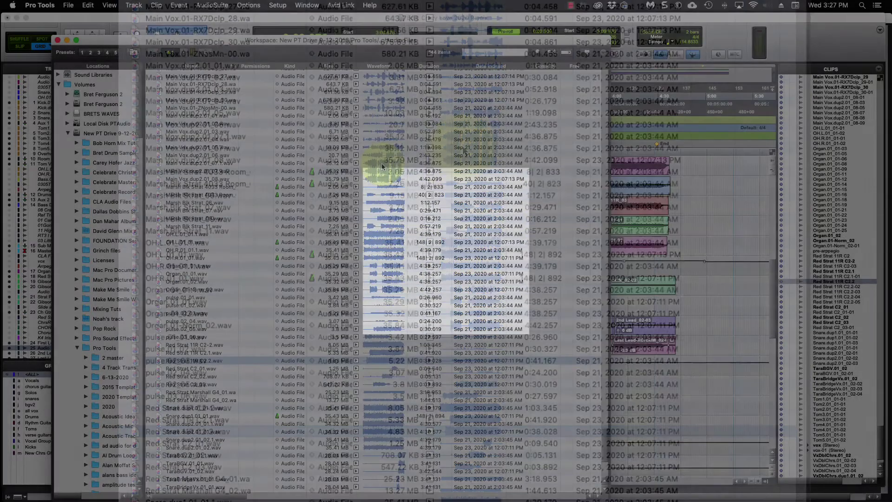
# Step: Preview the Main Vox.dup2.01_07.1.wav and OH.L.01_01.1.wav files in the Workspace
pyautogui.click(381, 164)
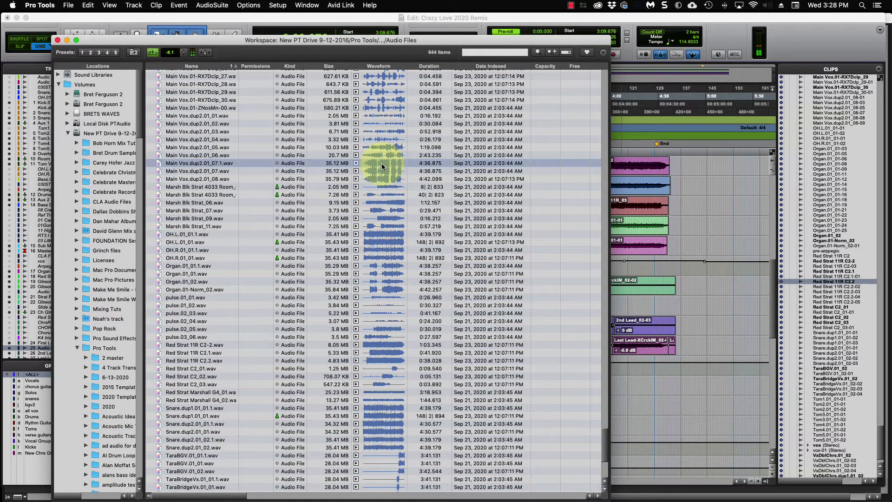
pyautogui.click(356, 163)
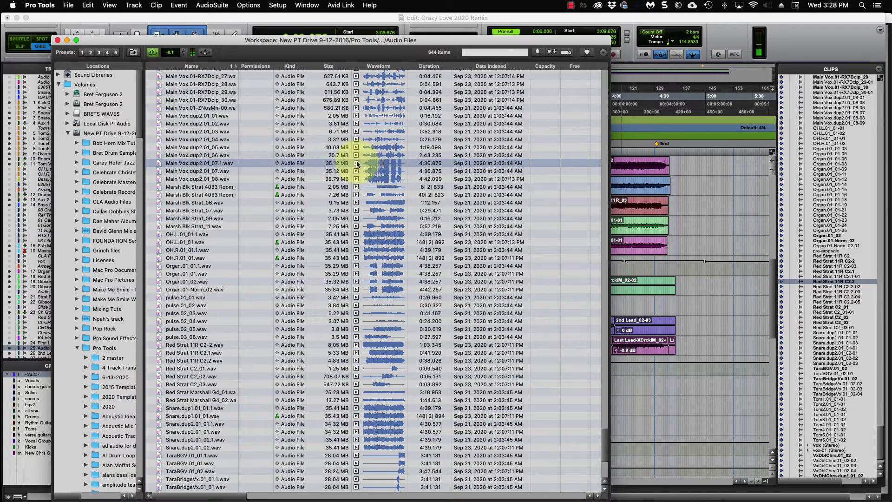
pyautogui.click(378, 234)
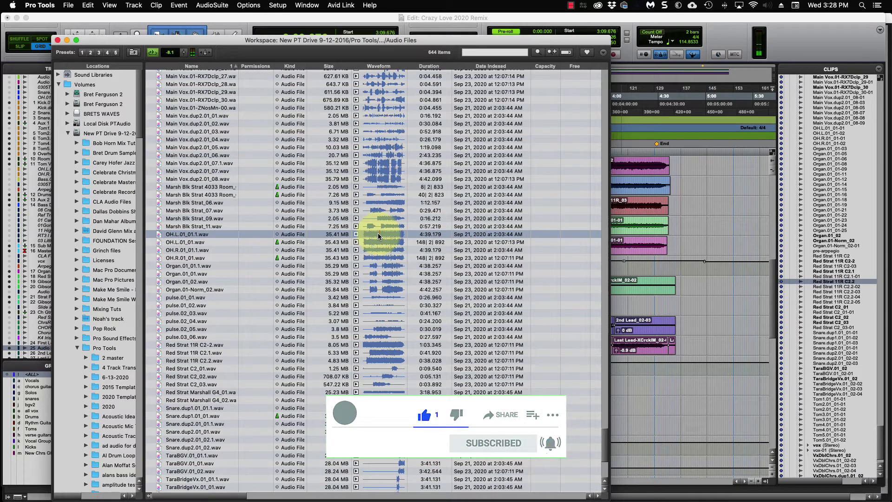
pyautogui.press('space')
pyautogui.scroll(-8, 398, 353)
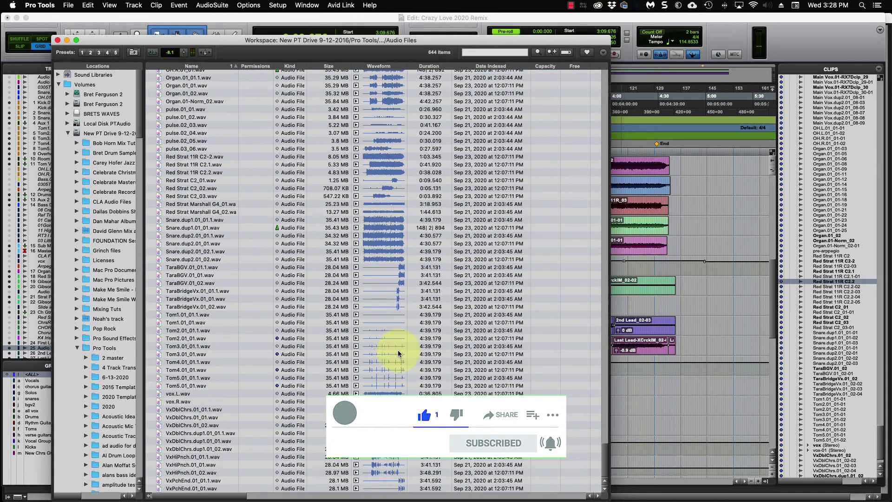
# Step: Close the Workspace and set the I/O Setup Output Audition Path to none
pyautogui.click(57, 40)
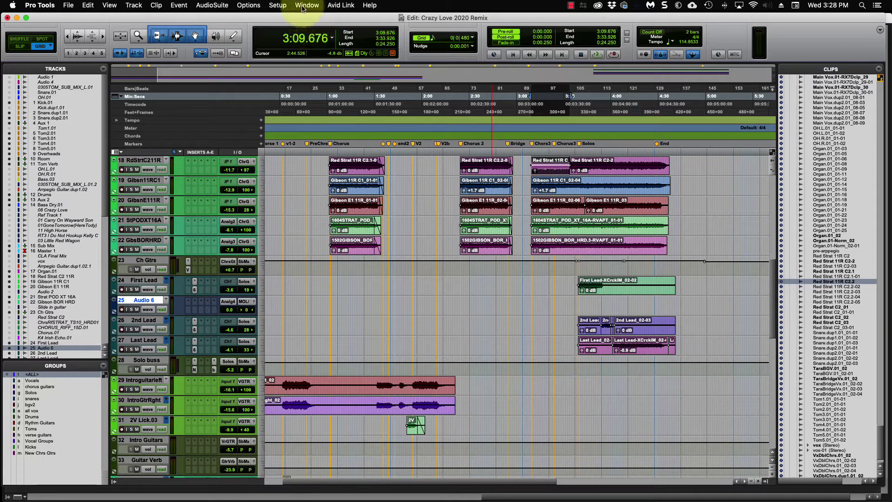
pyautogui.click(302, 7)
pyautogui.moveTo(278, 5)
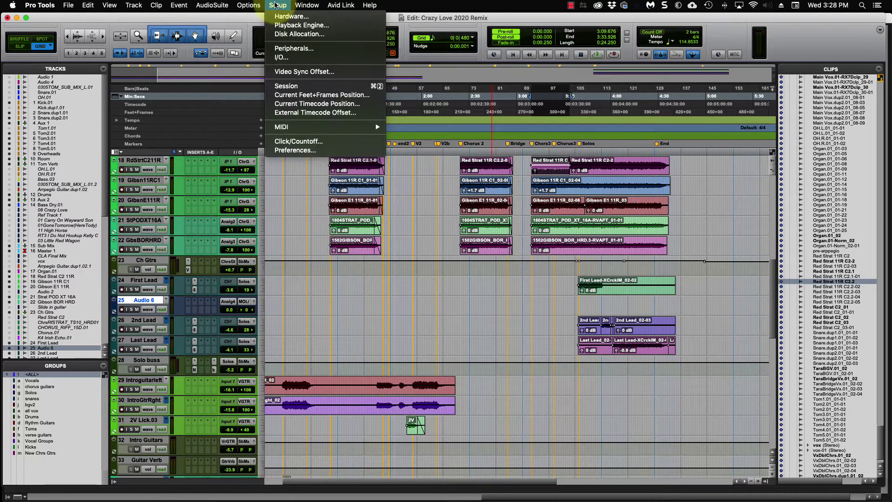
pyautogui.click(281, 57)
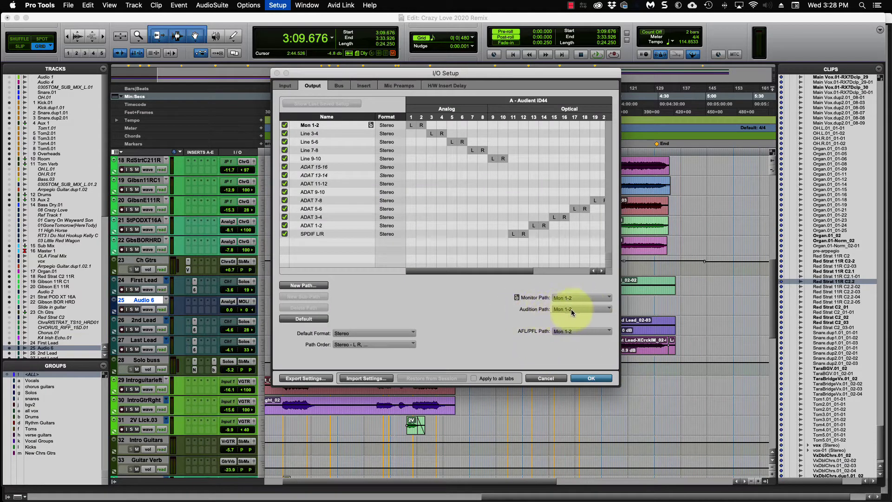
pyautogui.click(603, 309)
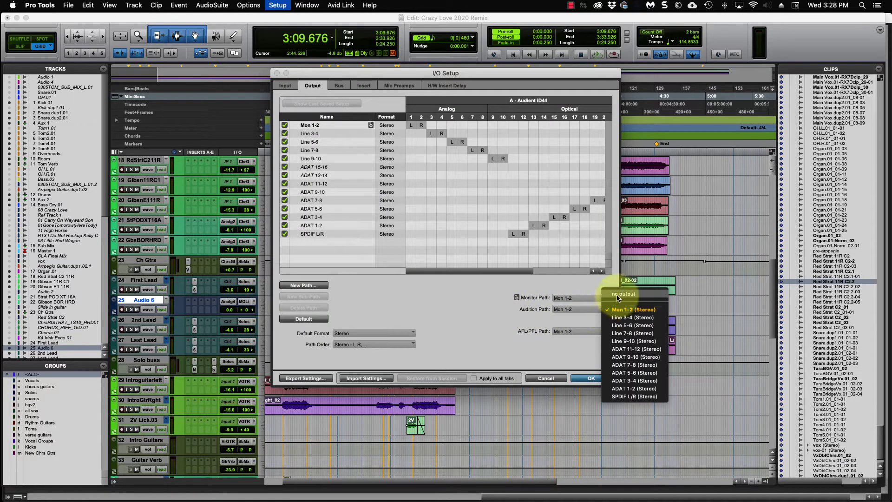
pyautogui.click(617, 298)
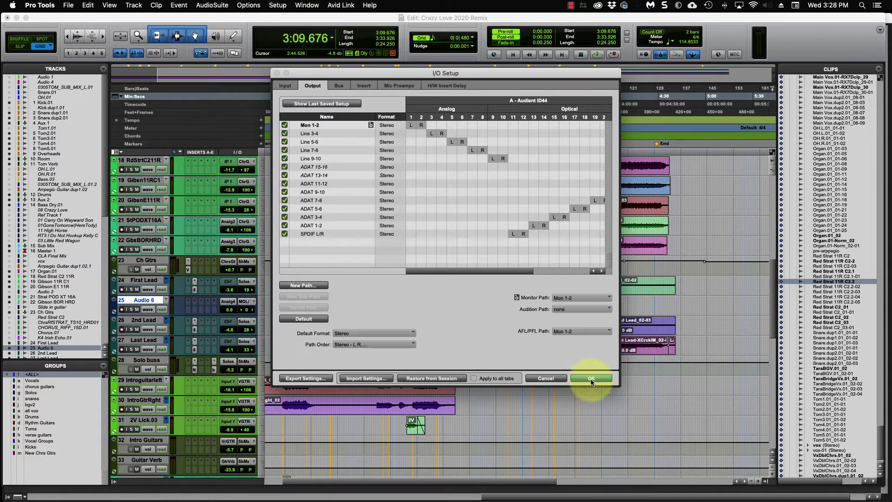
pyautogui.press('Return')
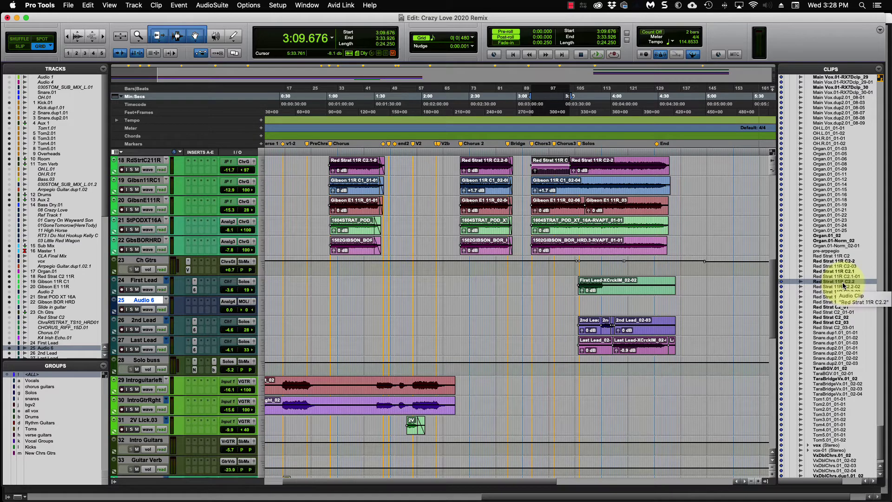
# Step: Try to preview the Red Strat 11R C2.2 clip and dismiss the missing audition path warning
pyautogui.press('alt')
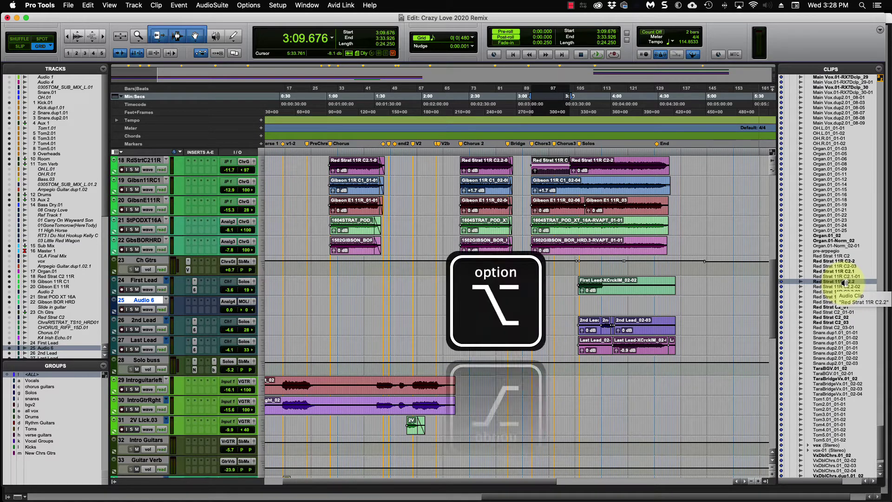
pyautogui.keyDown('alt'); pyautogui.click(844, 281); pyautogui.keyUp('alt')
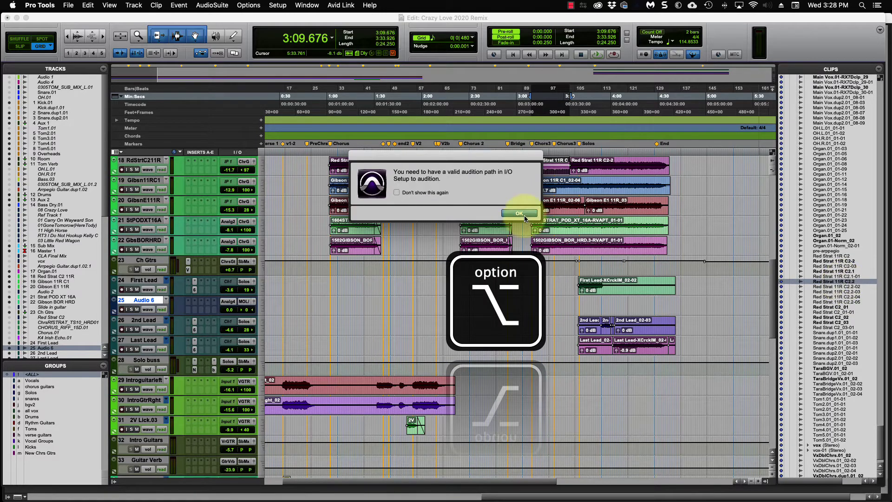
pyautogui.moveTo(397, 160); pyautogui.dragTo(425, 163)
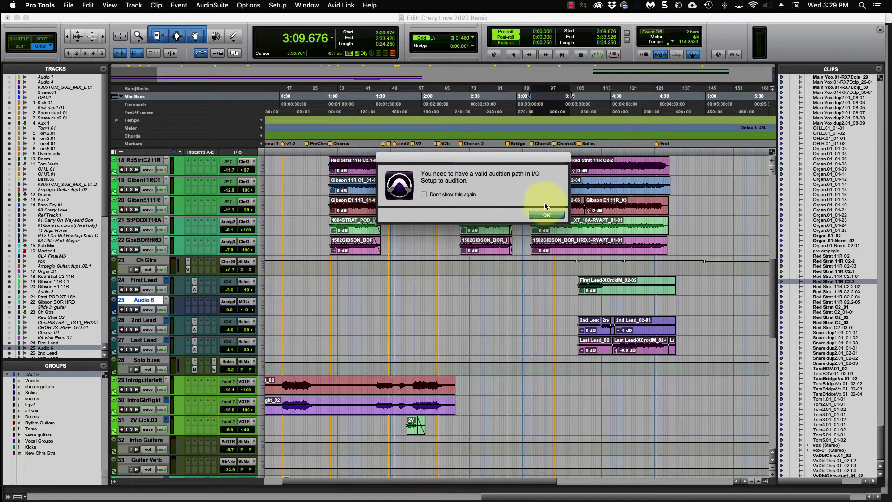
pyautogui.click(554, 216)
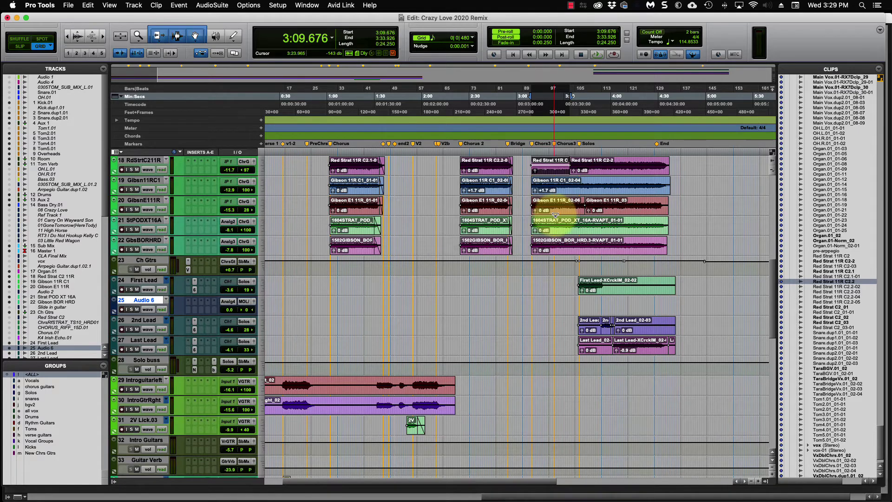
# Step: Set the I/O Setup audition path back to Mon 1-2 and confirm with OK
pyautogui.click(272, 6)
pyautogui.click(272, 10)
pyautogui.click(273, 7)
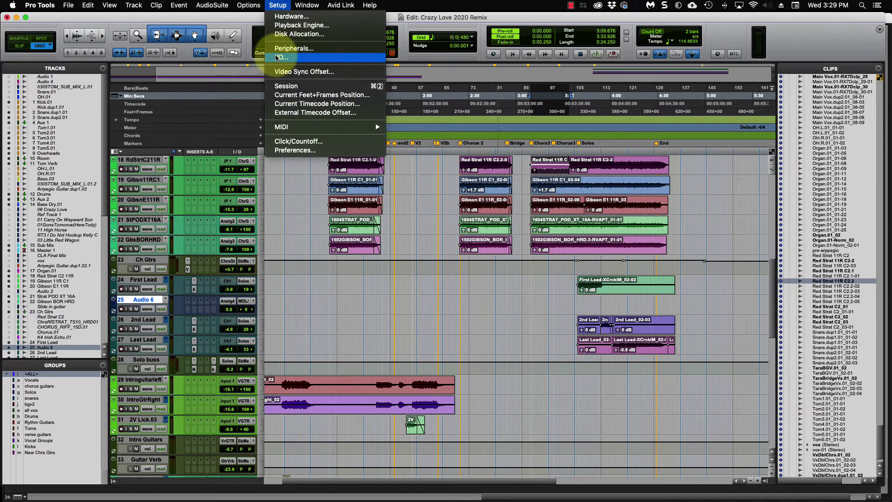
pyautogui.click(289, 83)
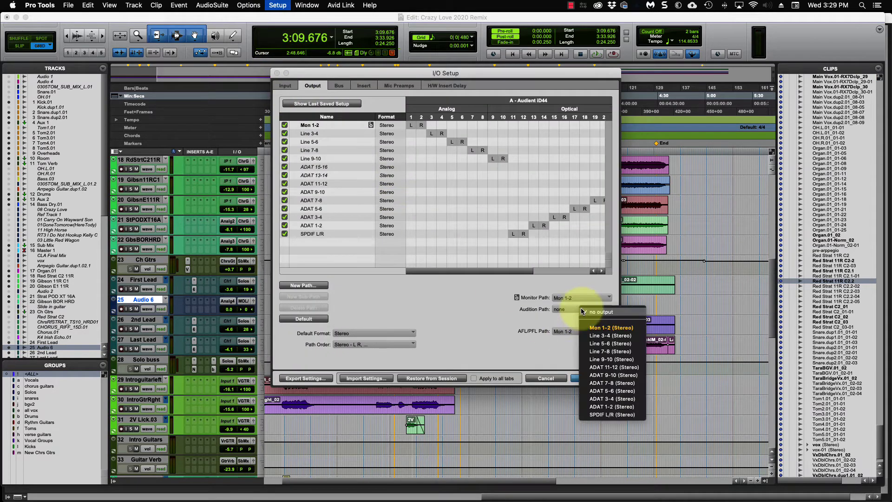
pyautogui.click(587, 327)
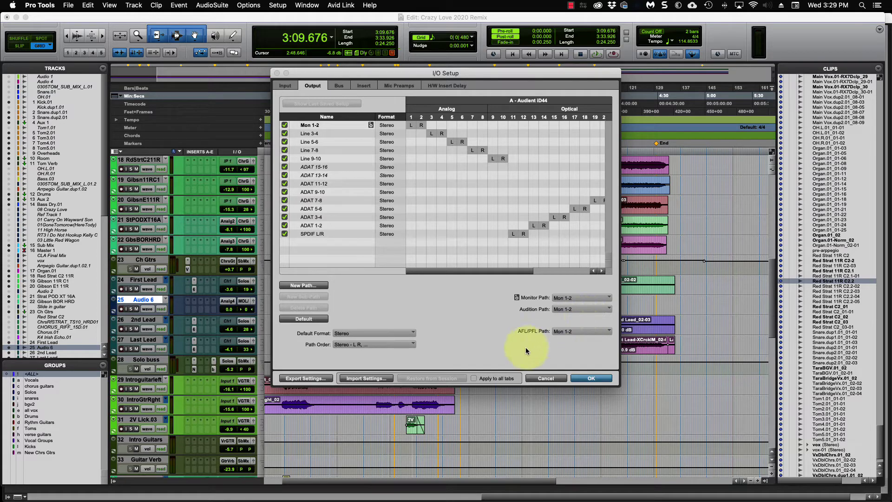
pyautogui.click(590, 380)
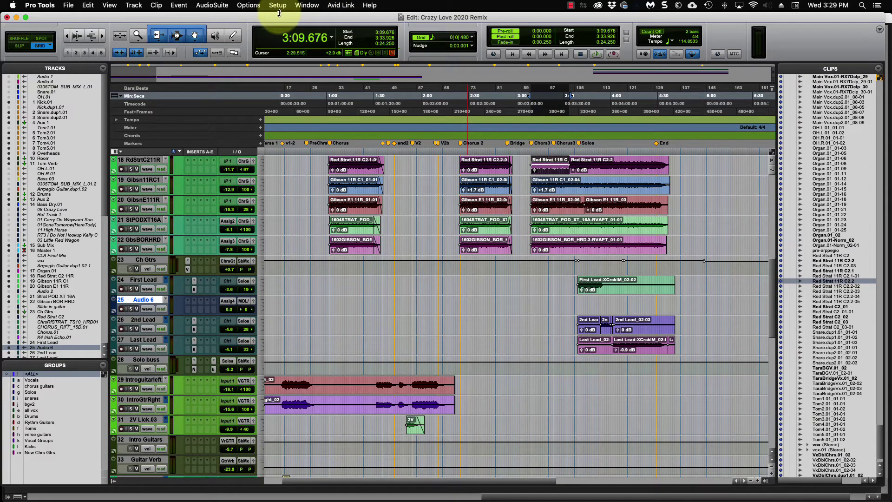
# Step: In MIDI Preferences, switch Default Thru Instrument to none, then to Follows First Selected MIDI Track
pyautogui.click(278, 5)
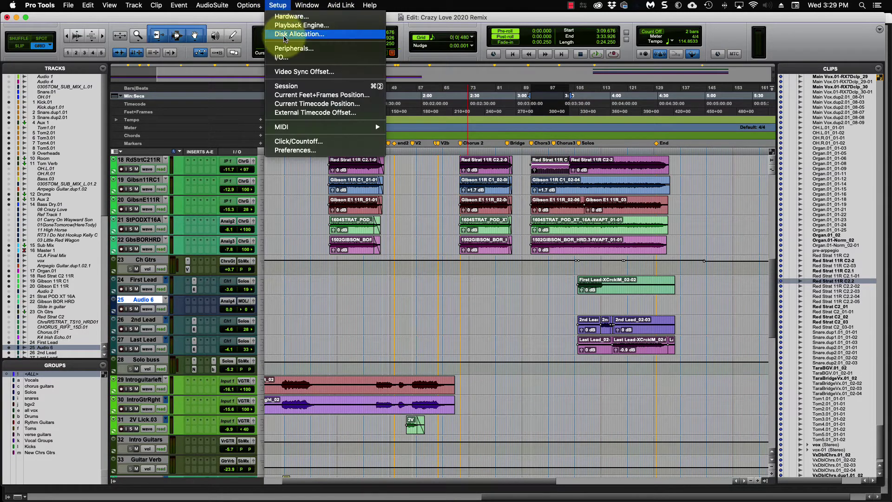
pyautogui.click(290, 150)
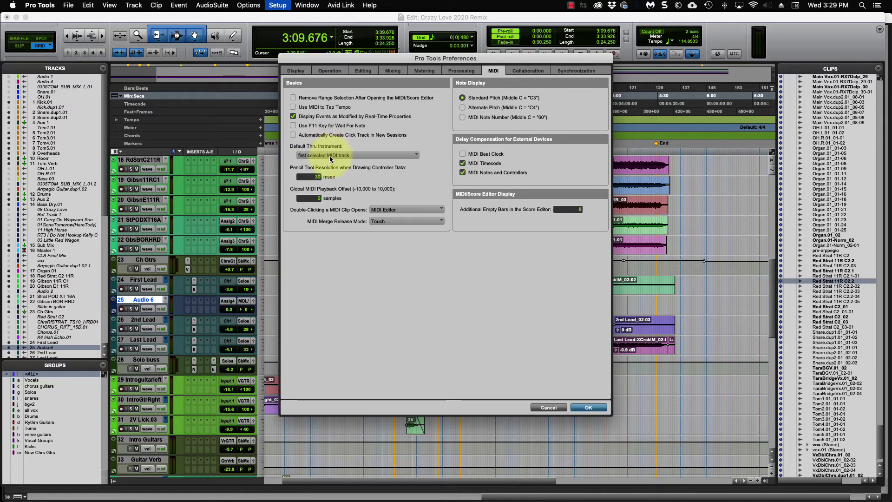
pyautogui.click(331, 157)
pyautogui.click(329, 151)
pyautogui.click(329, 153)
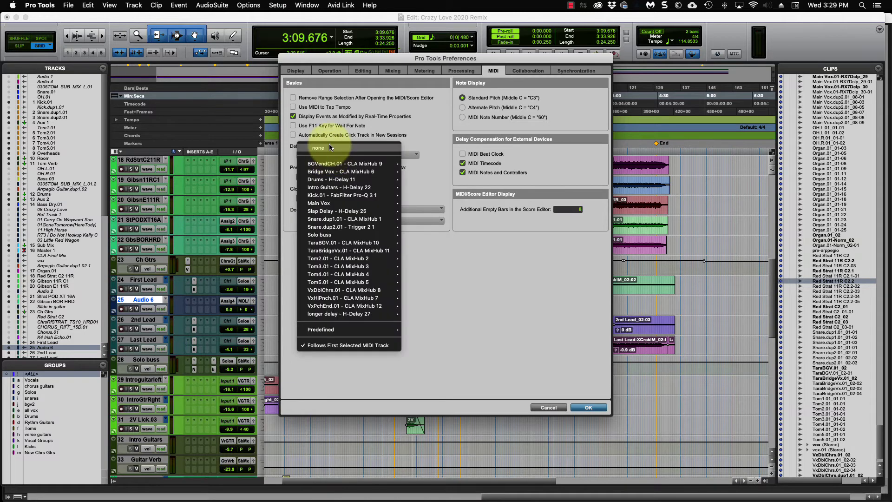
pyautogui.click(329, 148)
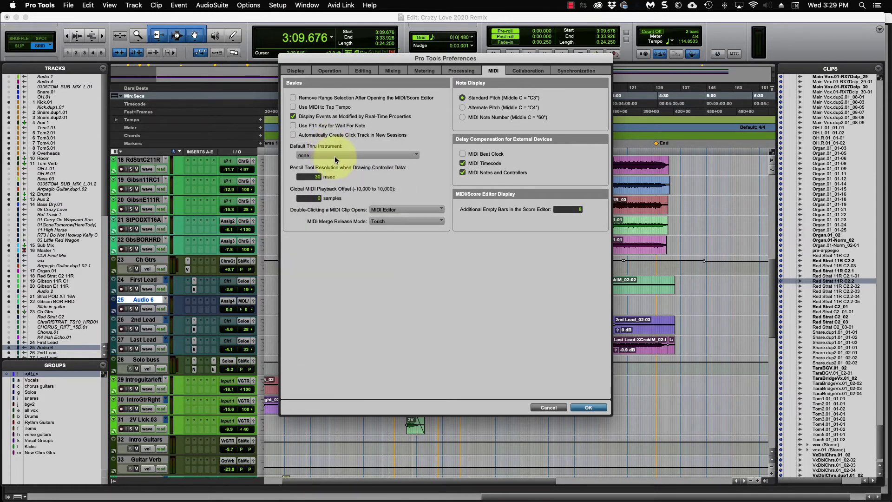
pyautogui.click(334, 156)
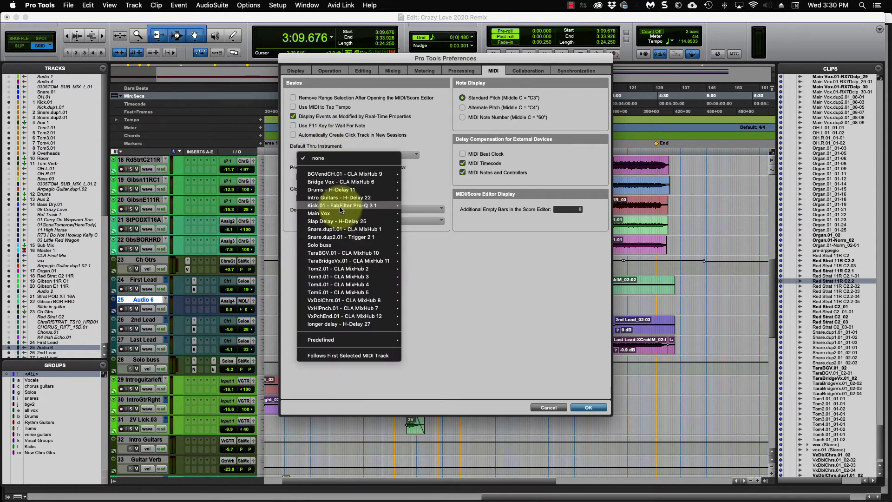
pyautogui.click(361, 355)
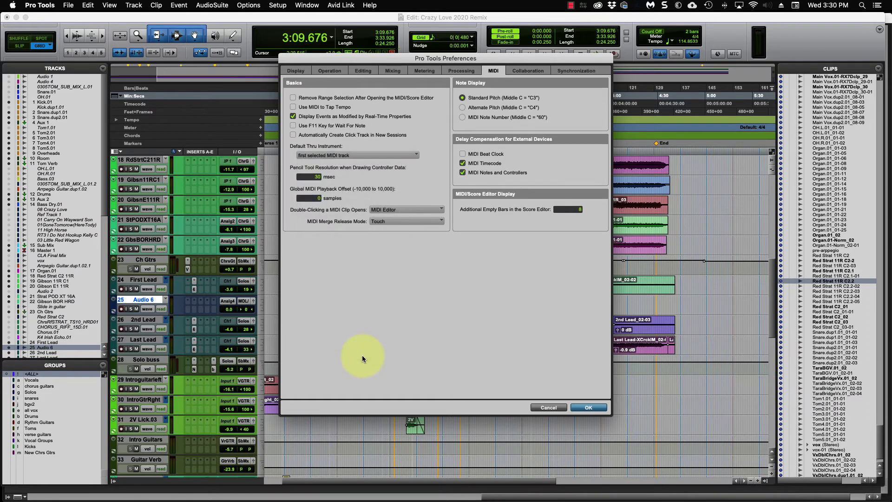
pyautogui.click(588, 408)
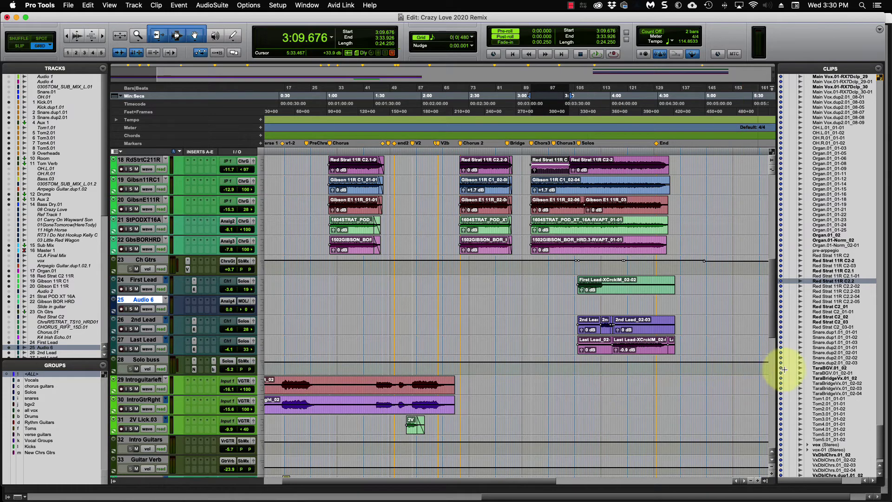
pyautogui.scroll(-3, 831, 372)
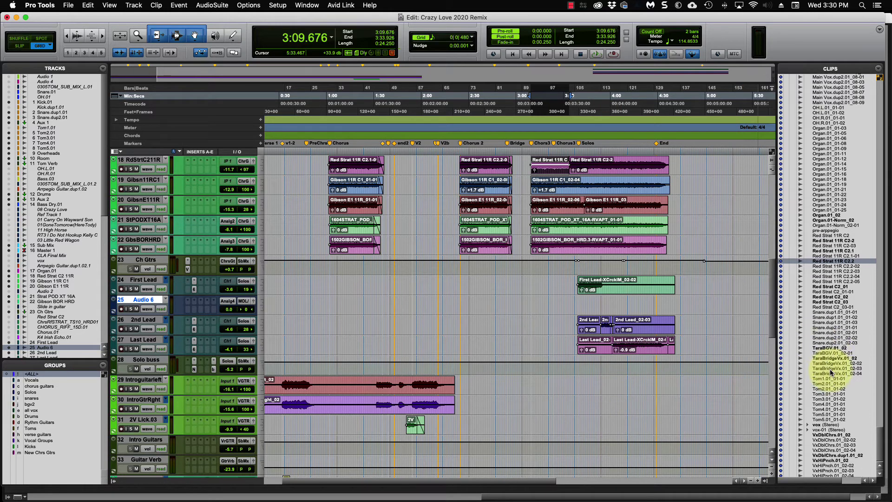